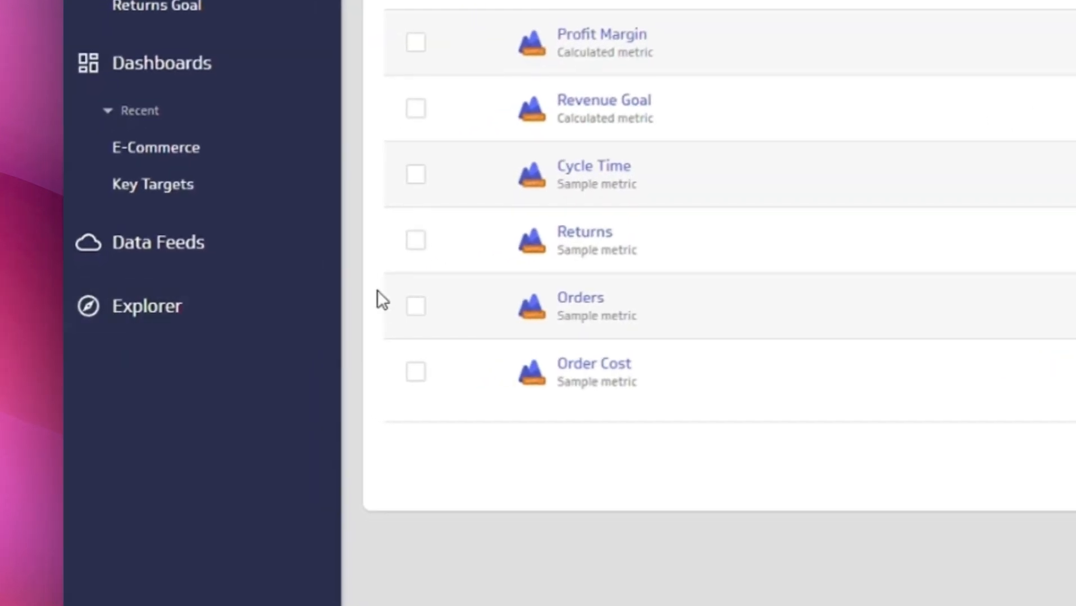
- Create a new data feed and choose Google Analytics 4 as its data source
{"action": "mouse_move", "coordinate": [162, 305]}
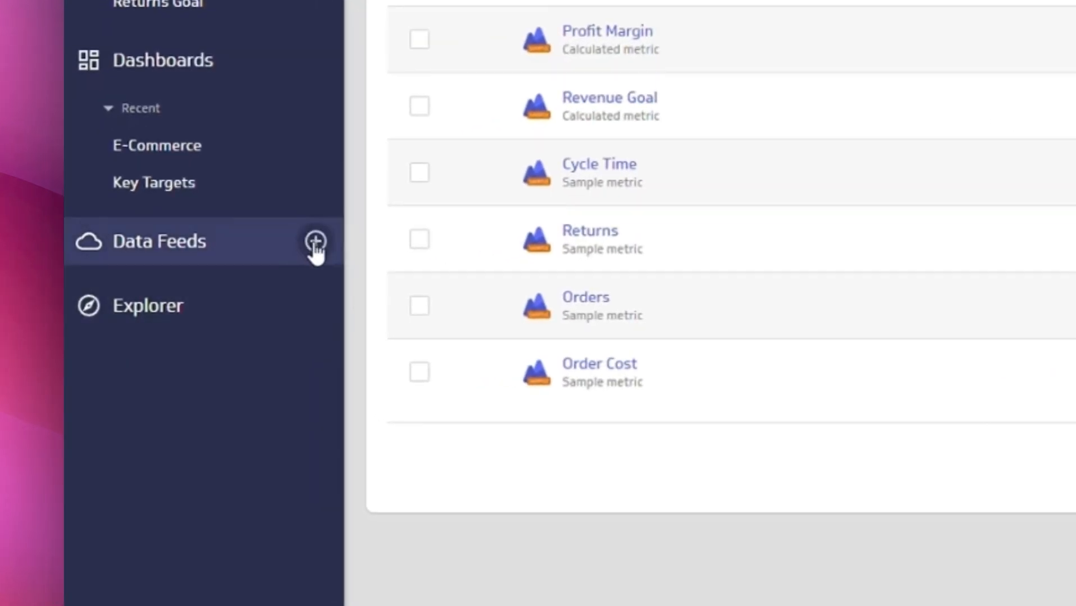
{"action": "left_click", "coordinate": [316, 243]}
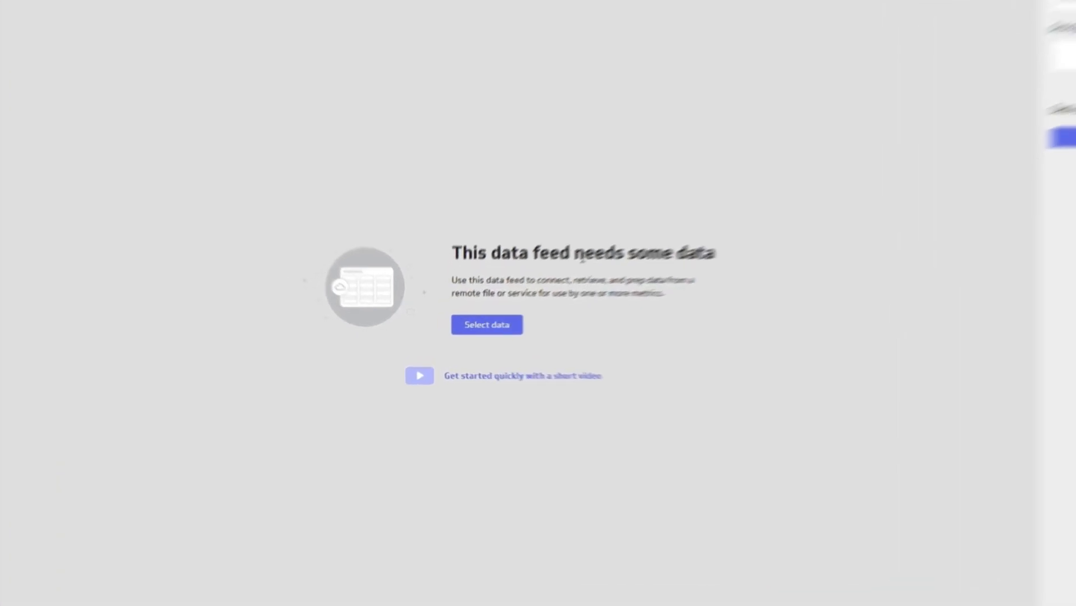
{"action": "left_click", "coordinate": [479, 326]}
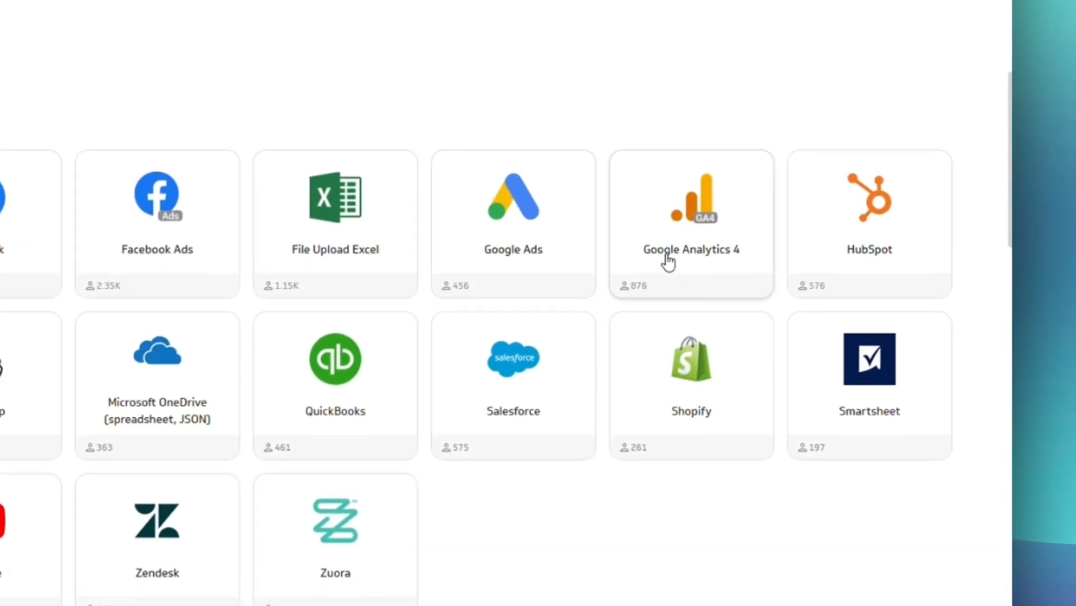
{"action": "left_click", "coordinate": [668, 262]}
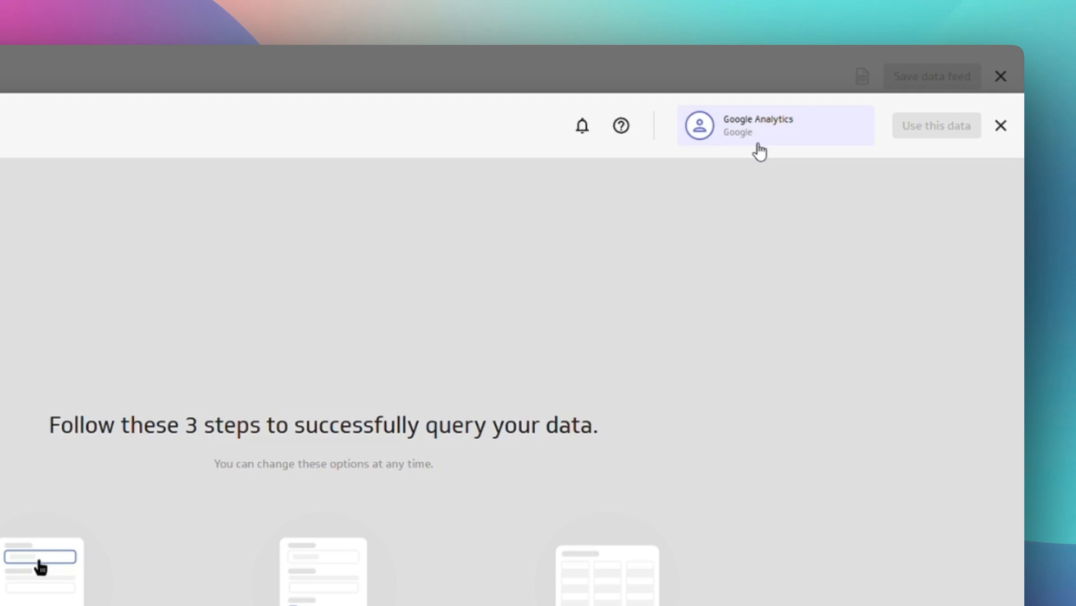
- Connect the feed through the Google Analytics account using the WWW Testing account settings
{"action": "left_click", "coordinate": [759, 151]}
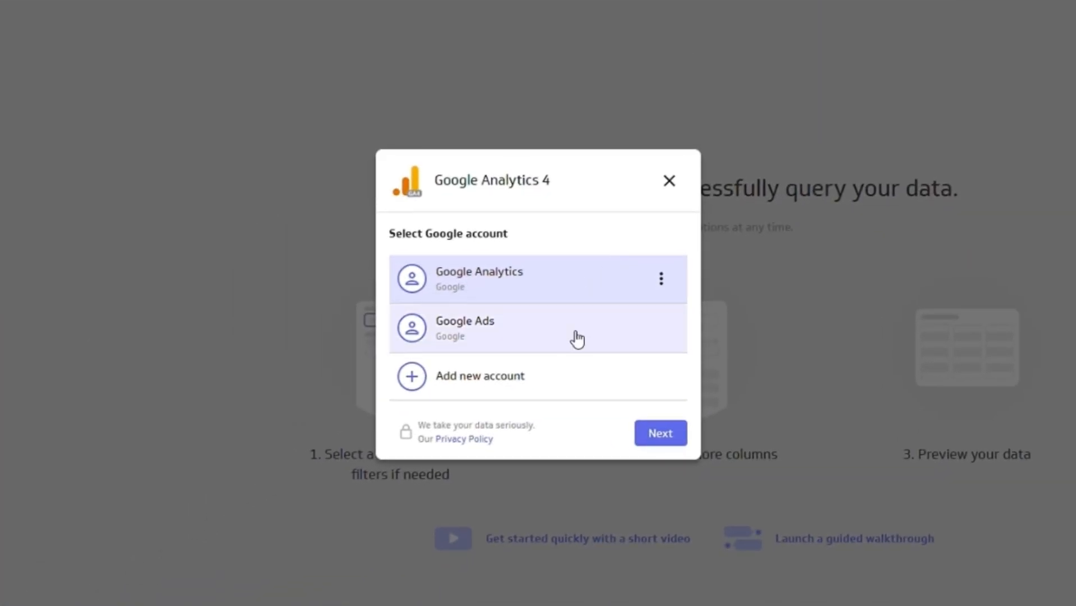
{"action": "left_click", "coordinate": [675, 442]}
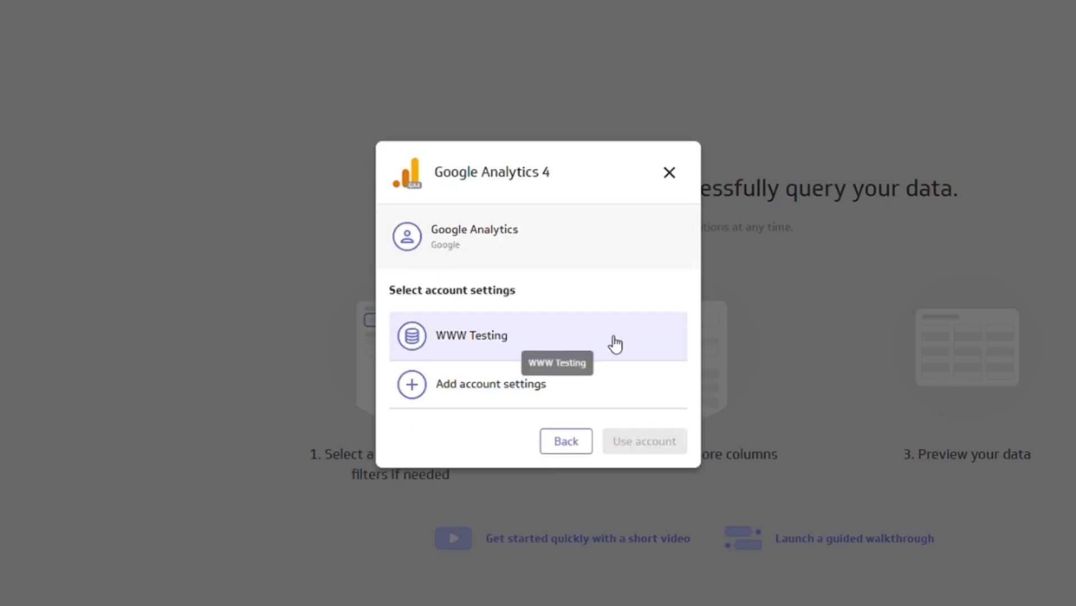
{"action": "left_click", "coordinate": [625, 336]}
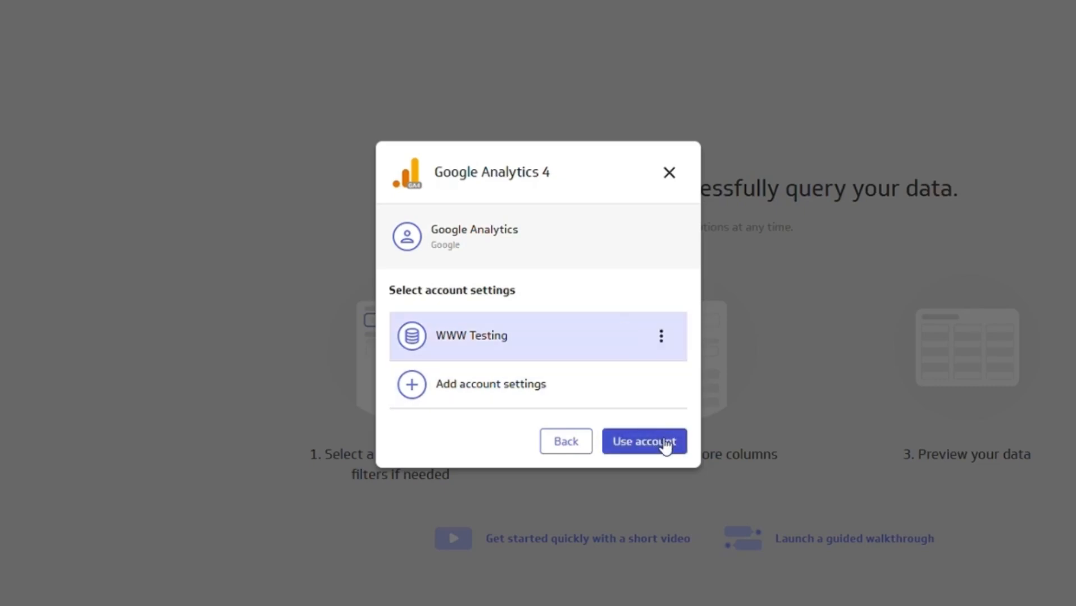
{"action": "left_click", "coordinate": [665, 443]}
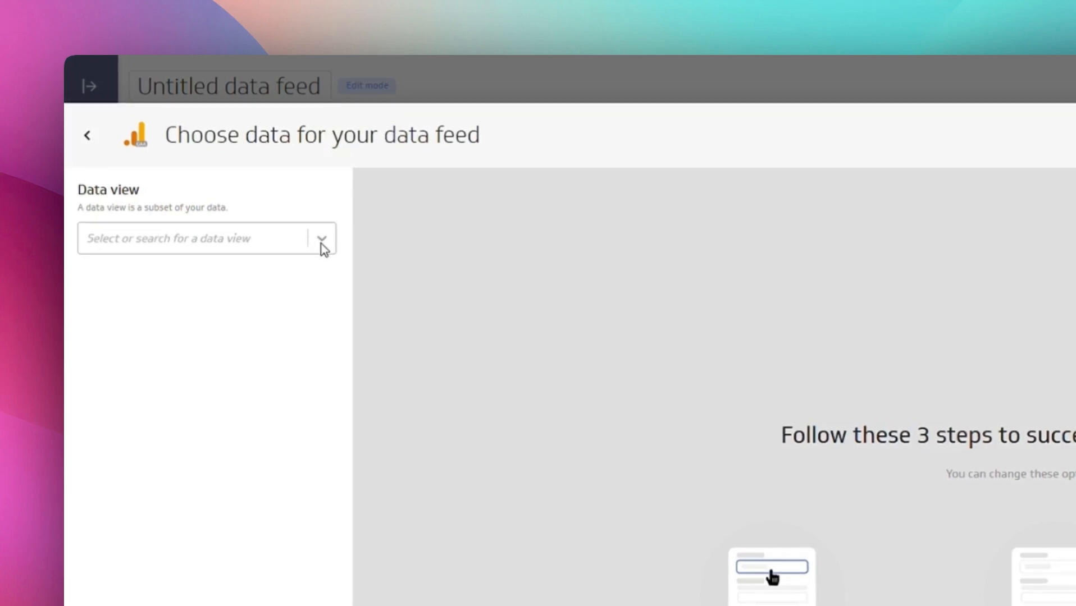
- Set the data view to Acquisitions and check which optional data view filters it offers
{"action": "left_click", "coordinate": [321, 240]}
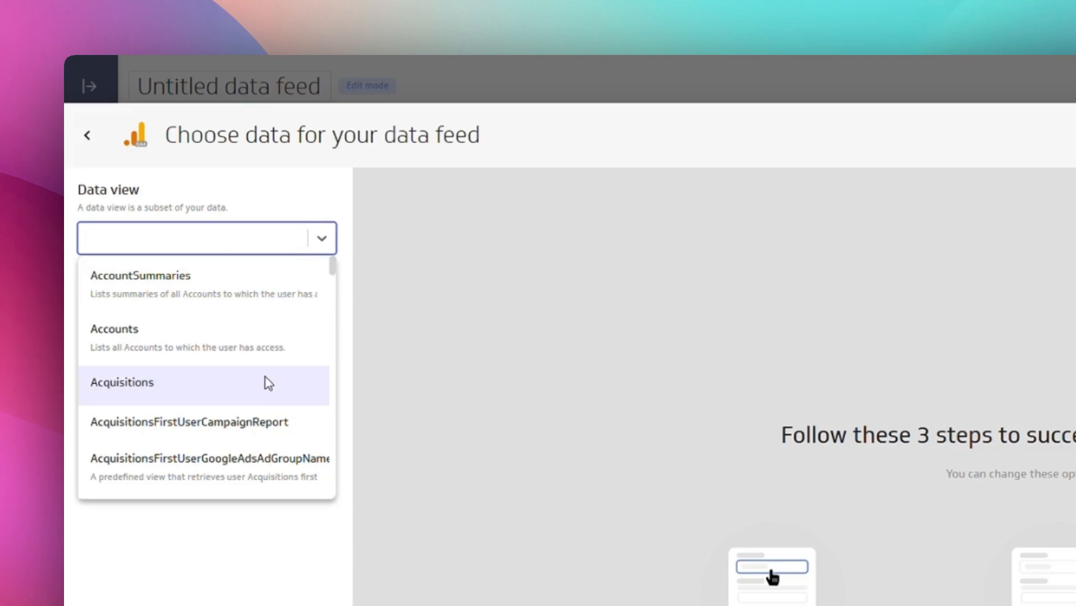
{"action": "left_click", "coordinate": [254, 400]}
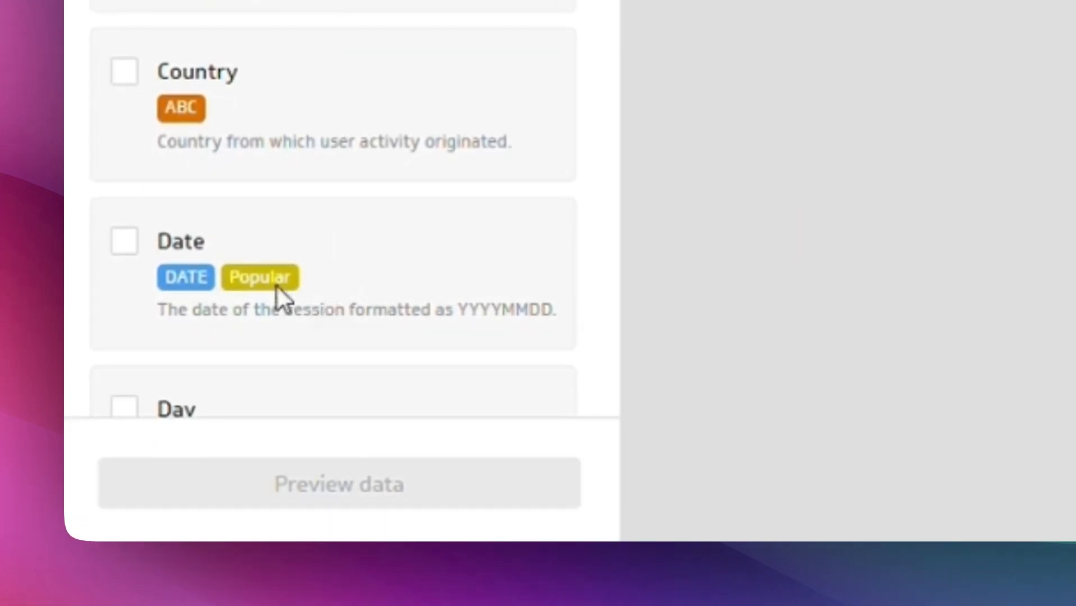
{"action": "mouse_move", "coordinate": [263, 271]}
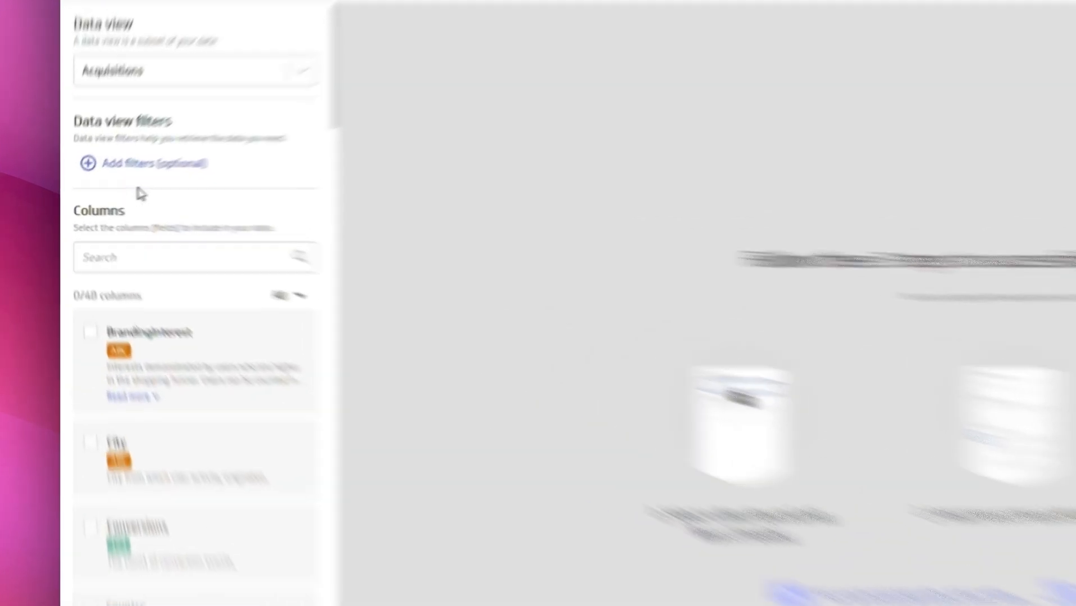
{"action": "left_click", "coordinate": [125, 180]}
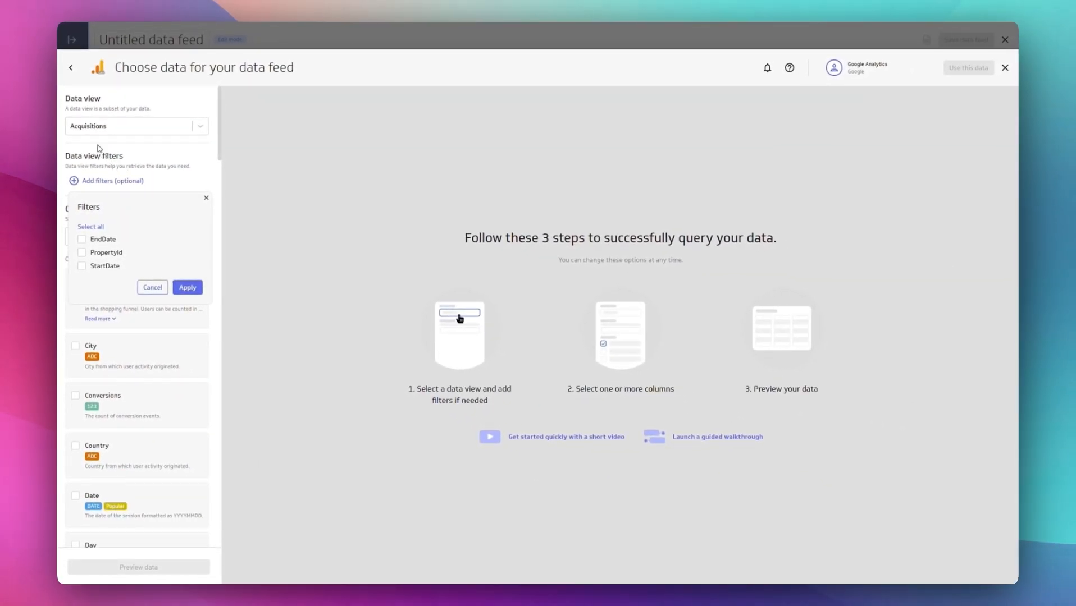
{"action": "left_click", "coordinate": [384, 281]}
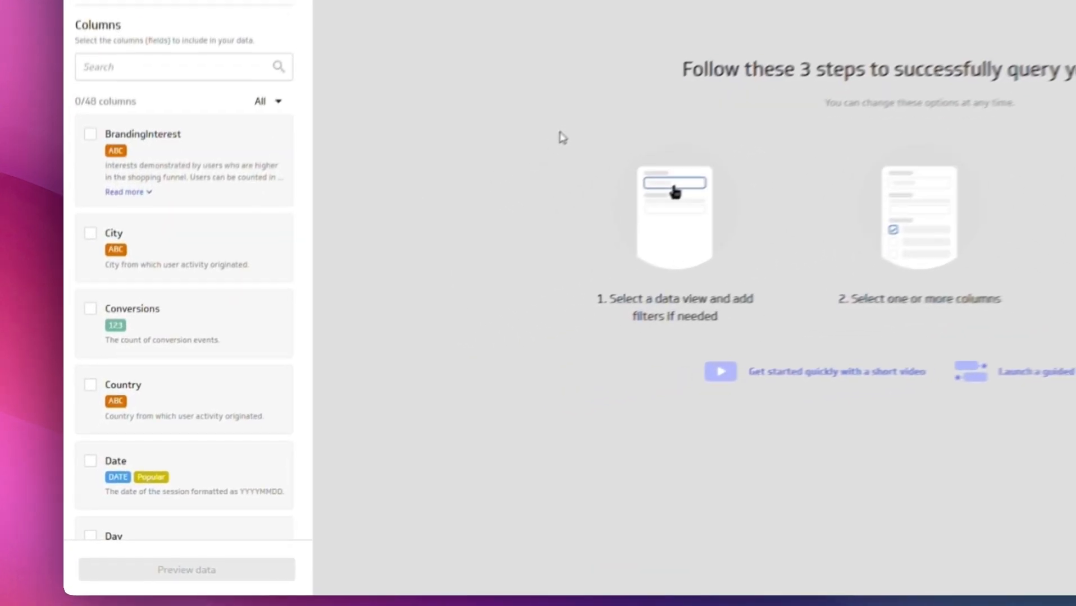
- Include the Date, Country and Language columns in the data feed
{"action": "left_click", "coordinate": [113, 454]}
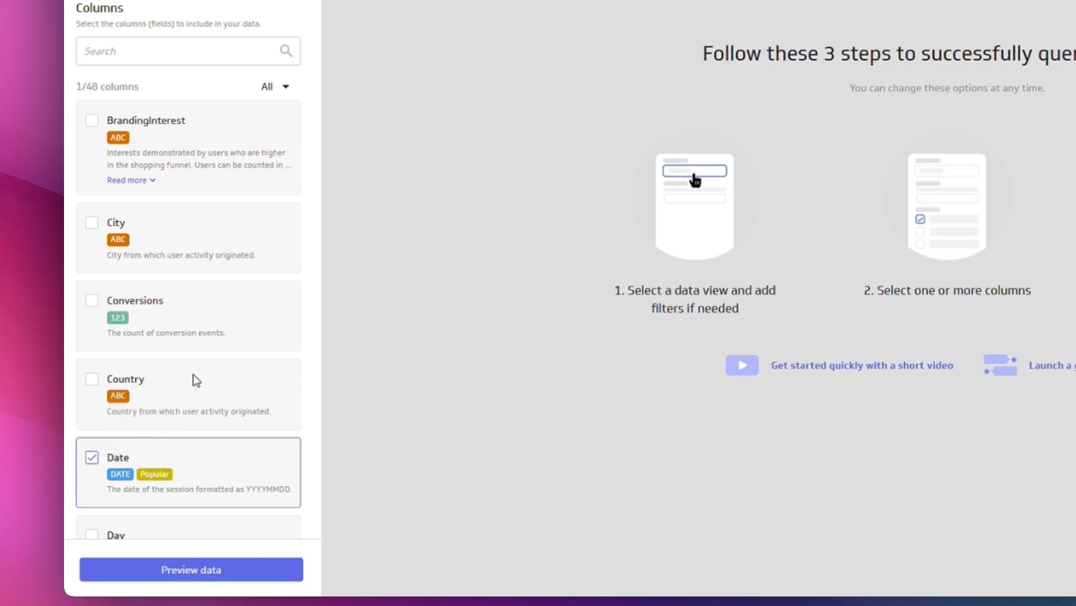
{"action": "left_click", "coordinate": [181, 395]}
{"action": "scroll", "coordinate": [188, 396], "scroll_direction": "down", "scroll_amount": 6}
{"action": "scroll", "coordinate": [192, 387], "scroll_direction": "down", "scroll_amount": 20}
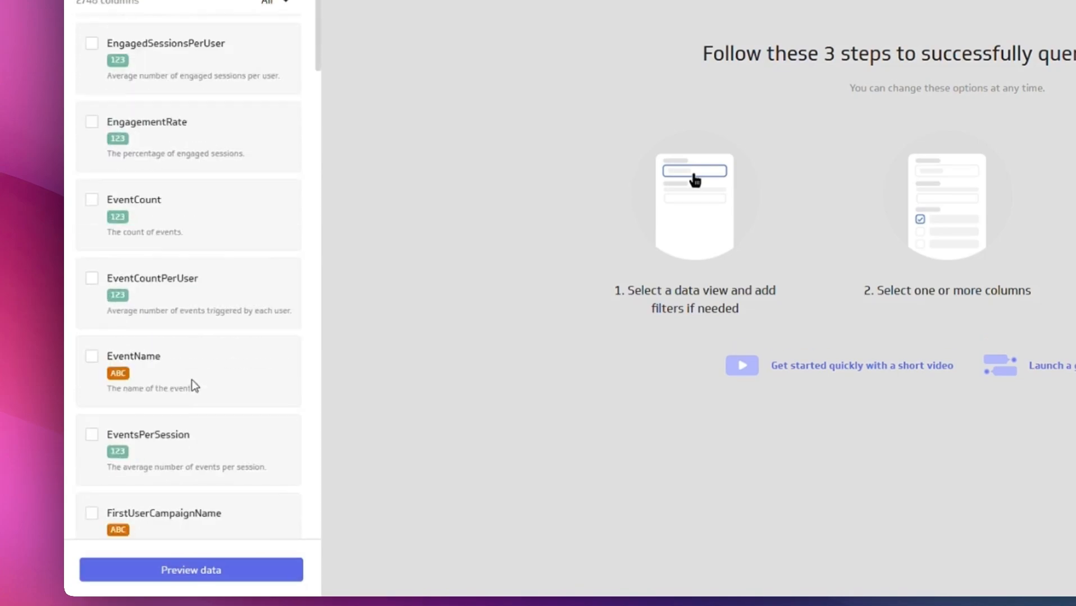
{"action": "scroll", "coordinate": [190, 353], "scroll_direction": "down", "scroll_amount": 5}
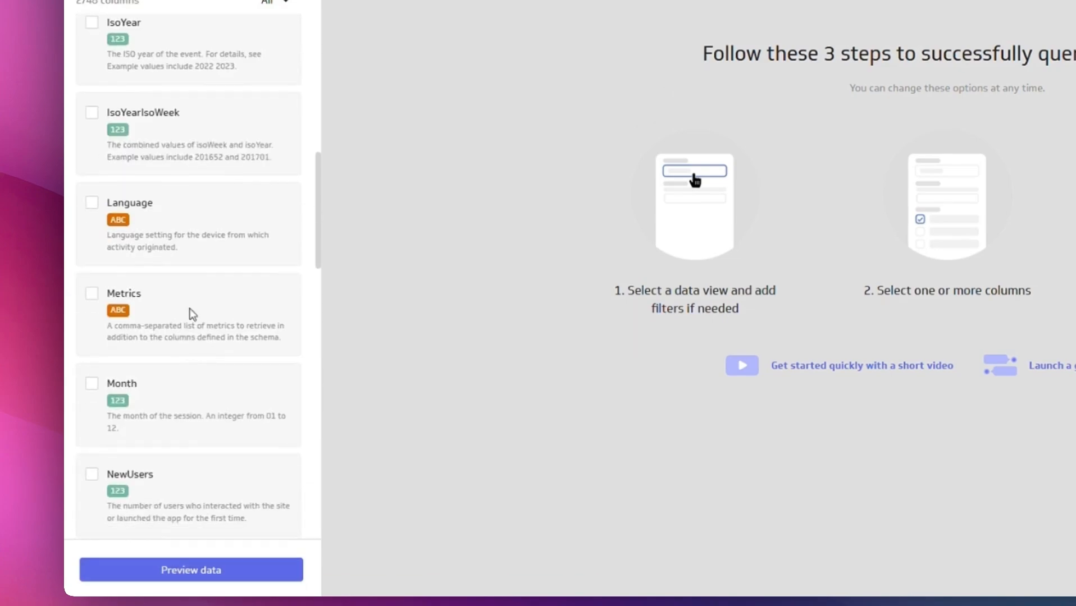
{"action": "left_click", "coordinate": [216, 237]}
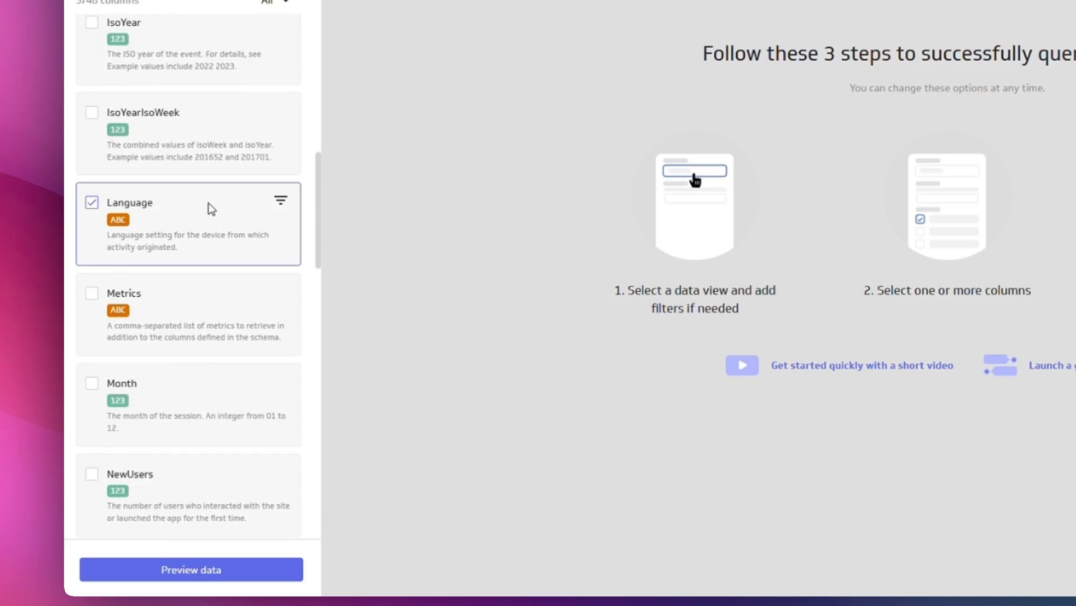
- Add the EngagedSessions and NewUsers columns to the selection
{"action": "scroll", "coordinate": [211, 209], "scroll_direction": "up", "scroll_amount": 20}
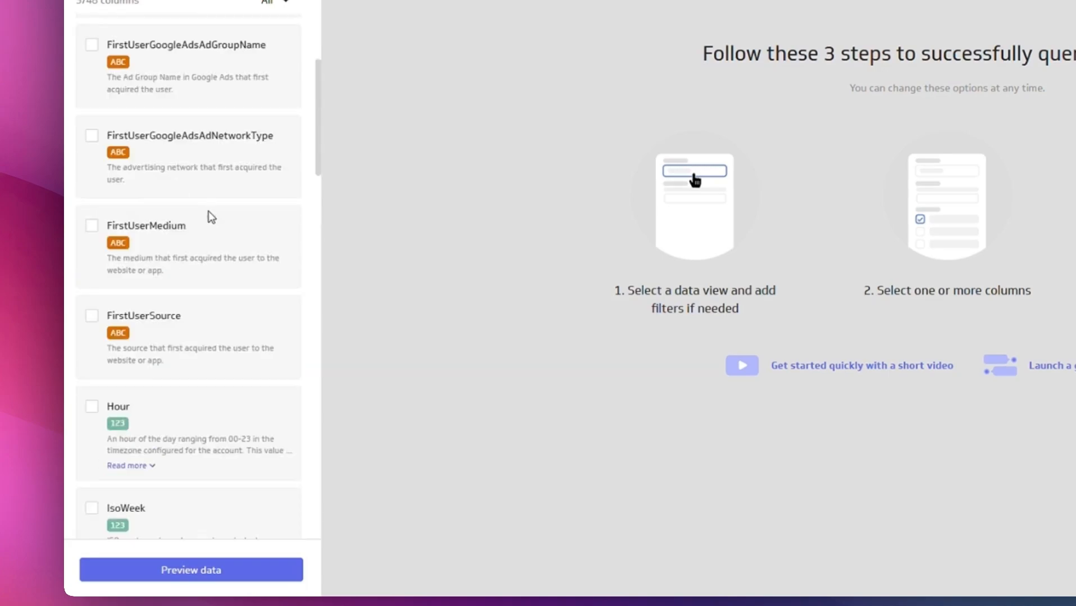
{"action": "scroll", "coordinate": [220, 223], "scroll_direction": "up", "scroll_amount": 3}
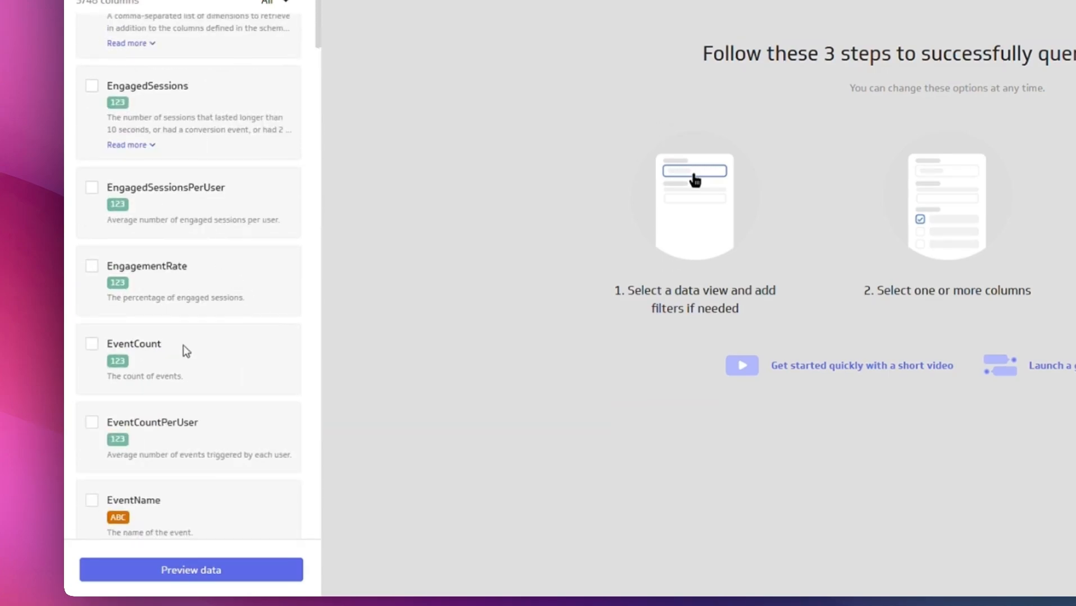
{"action": "left_click", "coordinate": [180, 129]}
{"action": "scroll", "coordinate": [185, 129], "scroll_direction": "down", "scroll_amount": 20}
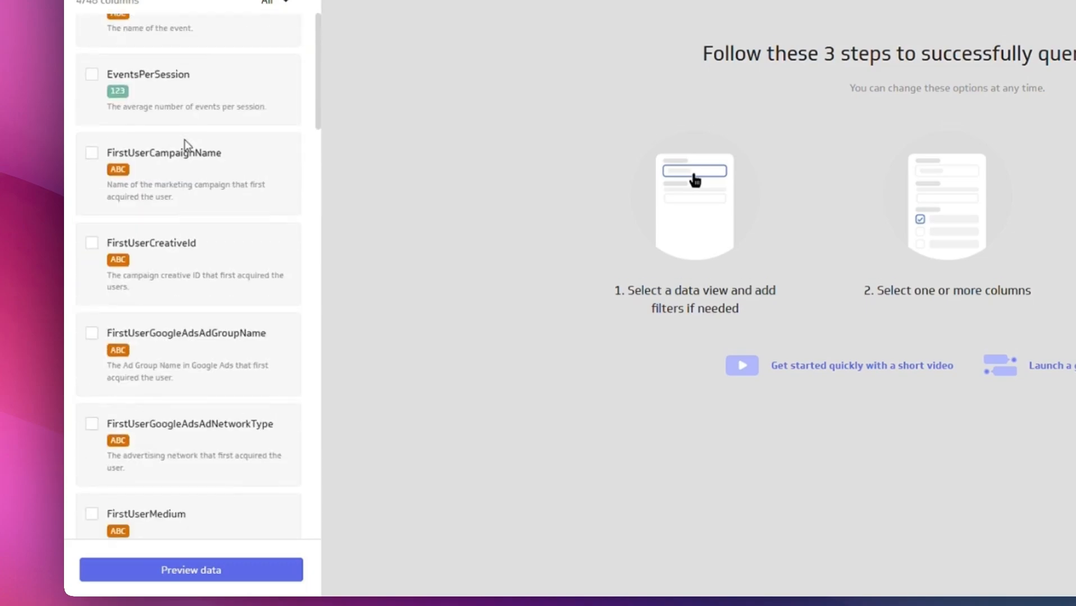
{"action": "scroll", "coordinate": [186, 235], "scroll_direction": "down", "scroll_amount": 6}
{"action": "left_click", "coordinate": [186, 61]}
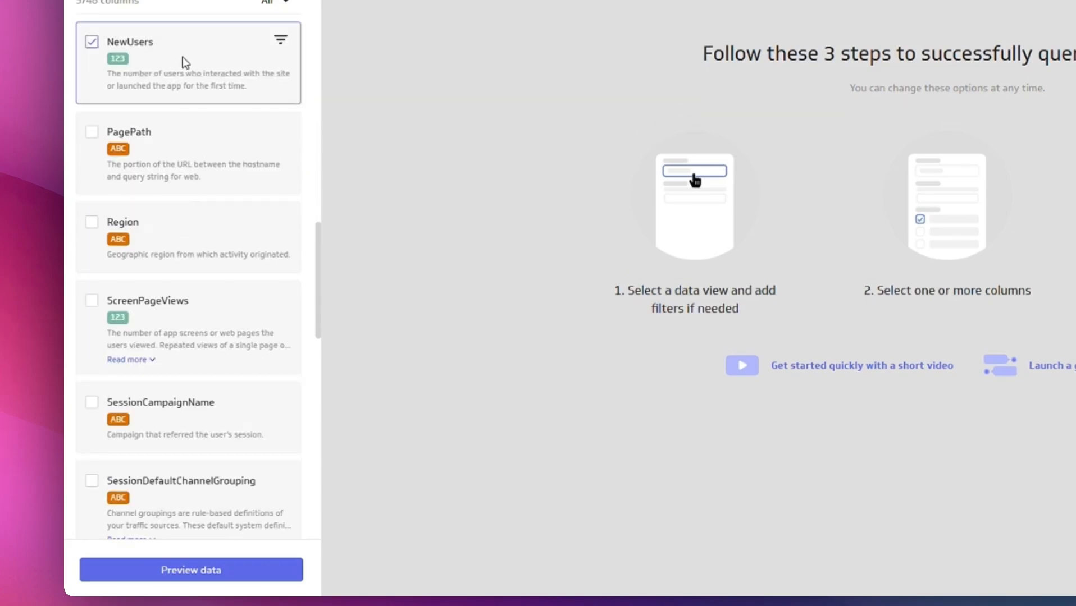
- Add the Conversions column to the selection and preview the data
{"action": "scroll", "coordinate": [192, 108], "scroll_direction": "up", "scroll_amount": 20}
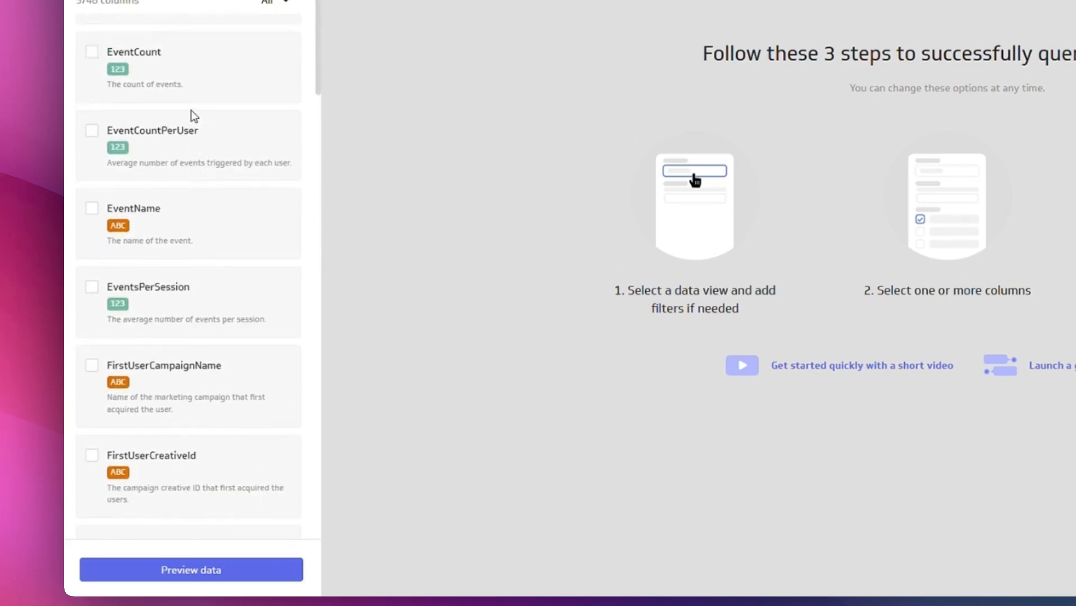
{"action": "scroll", "coordinate": [211, 225], "scroll_direction": "up", "scroll_amount": 5}
{"action": "left_click", "coordinate": [204, 197]}
{"action": "left_click", "coordinate": [251, 578]}
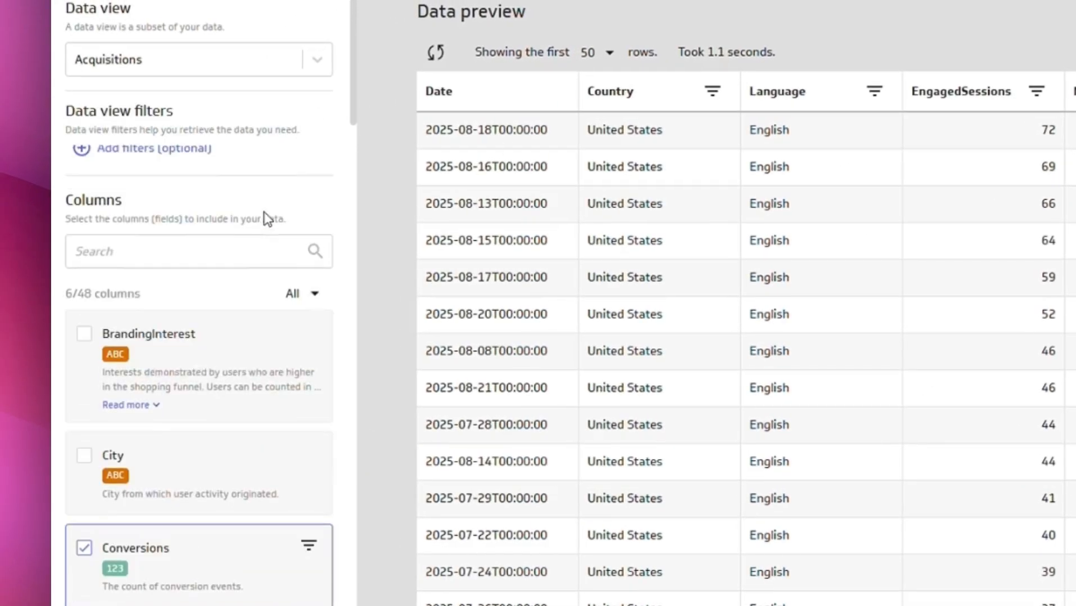
- Add the StartDate and EndDate data view filters to the Acquisitions view
{"action": "left_click", "coordinate": [150, 161]}
{"action": "left_click", "coordinate": [143, 322]}
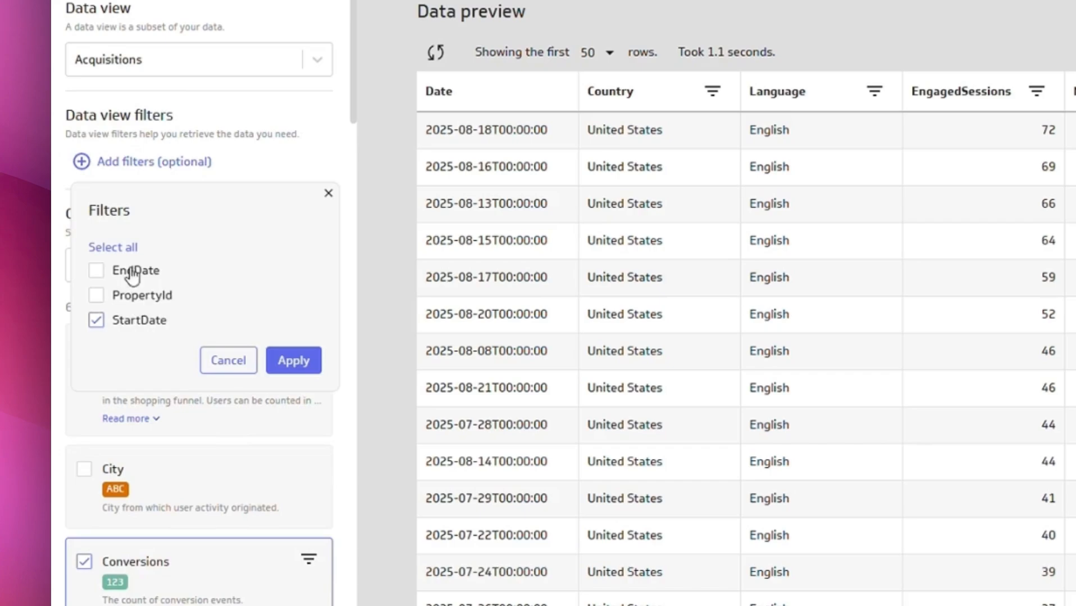
{"action": "left_click", "coordinate": [133, 270]}
{"action": "left_click", "coordinate": [312, 364]}
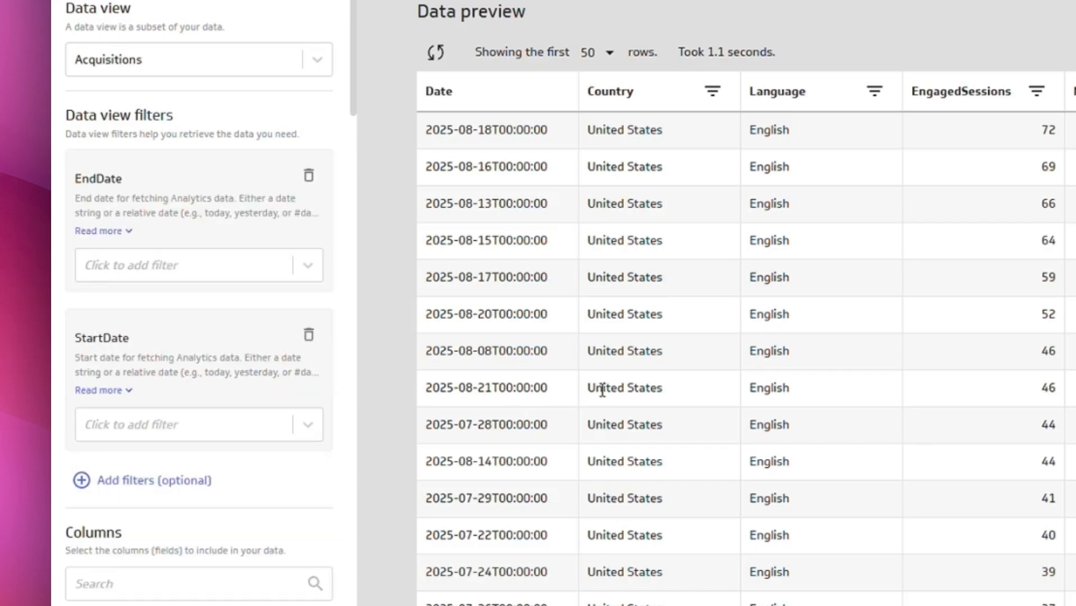
- Set the StartDate filter to 6 months ago
{"action": "scroll", "coordinate": [216, 309], "scroll_direction": "down", "scroll_amount": 3}
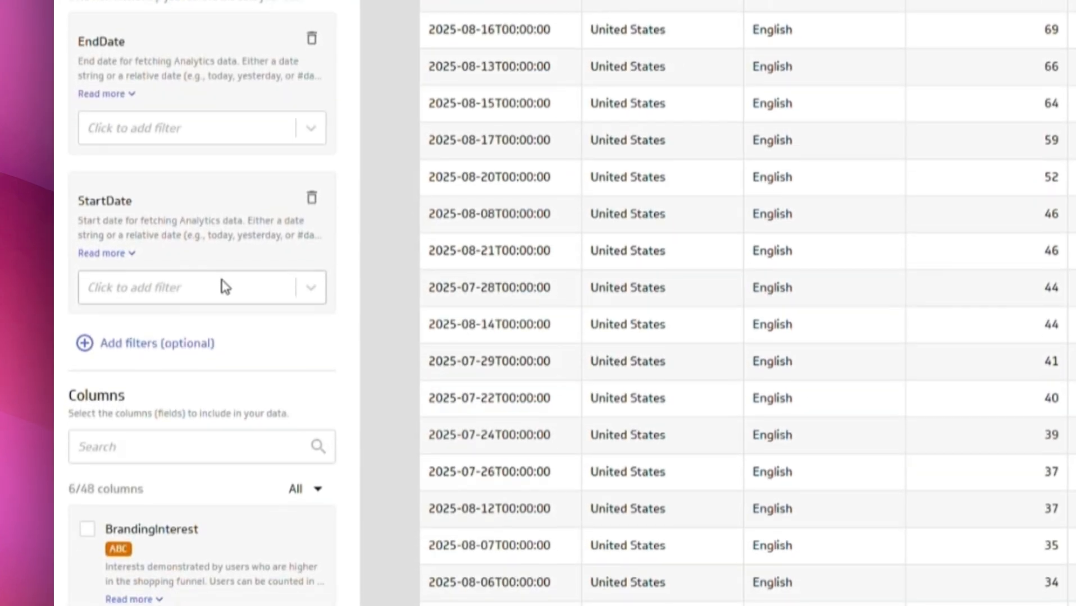
{"action": "left_click", "coordinate": [222, 281]}
{"action": "left_click", "coordinate": [391, 292]}
{"action": "scroll", "coordinate": [428, 492], "scroll_direction": "down", "scroll_amount": 2}
{"action": "scroll", "coordinate": [428, 492], "scroll_direction": "down", "scroll_amount": 1}
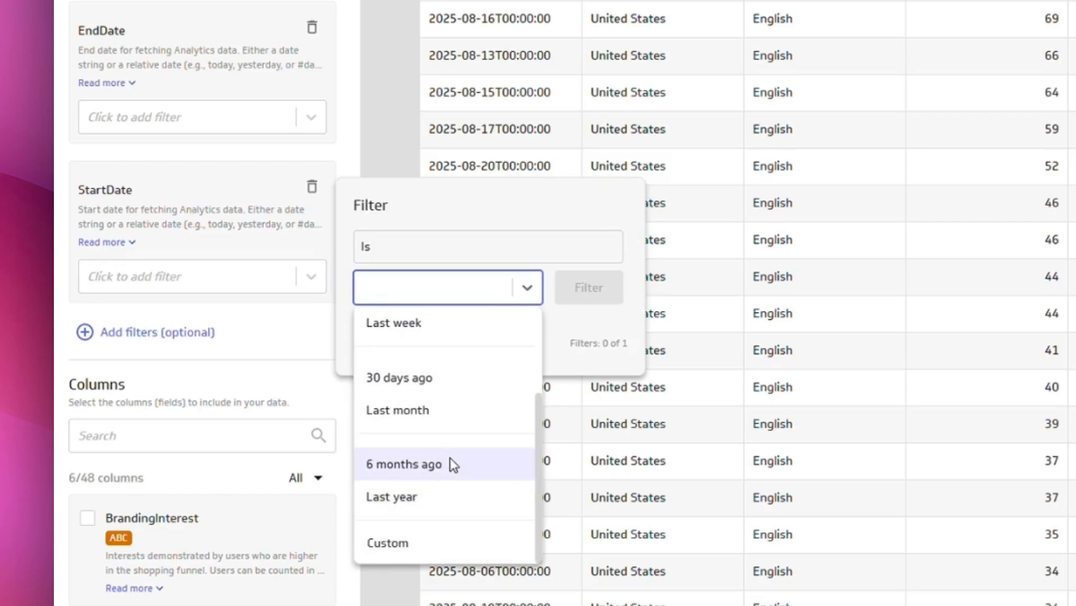
{"action": "left_click", "coordinate": [449, 466]}
{"action": "left_click", "coordinate": [589, 296]}
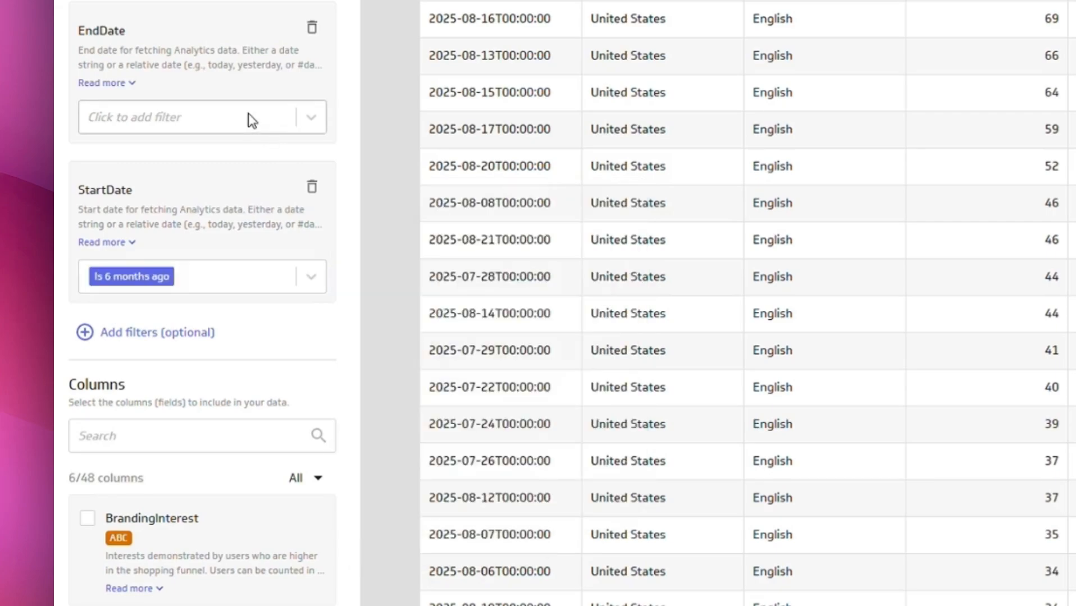
- Set the EndDate filter to Today and refresh the data preview
{"action": "left_click", "coordinate": [248, 115]}
{"action": "left_click", "coordinate": [468, 127]}
{"action": "left_click", "coordinate": [465, 175]}
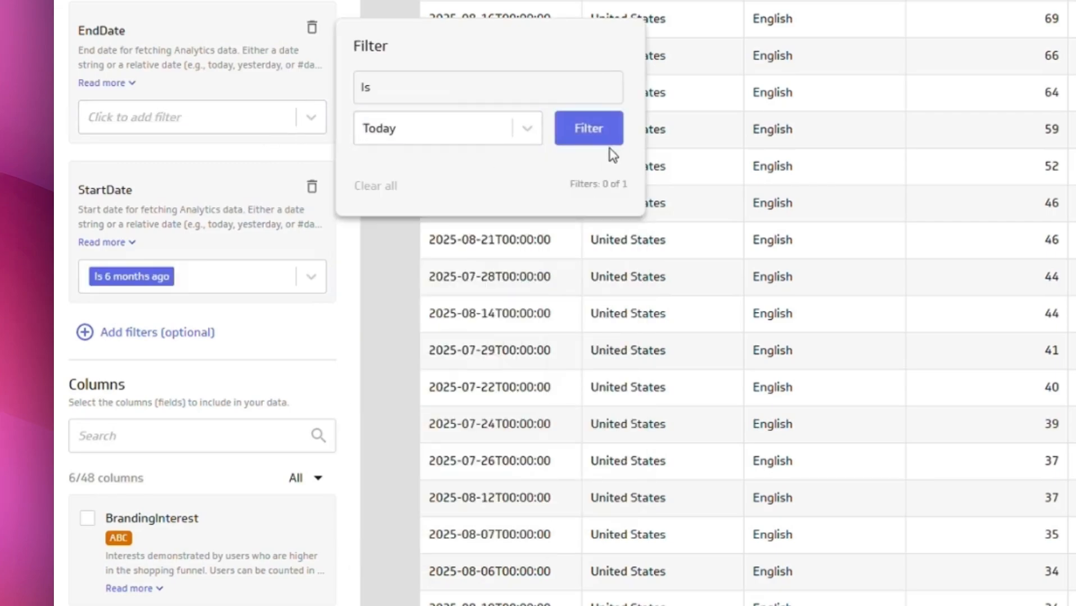
{"action": "left_click", "coordinate": [592, 132]}
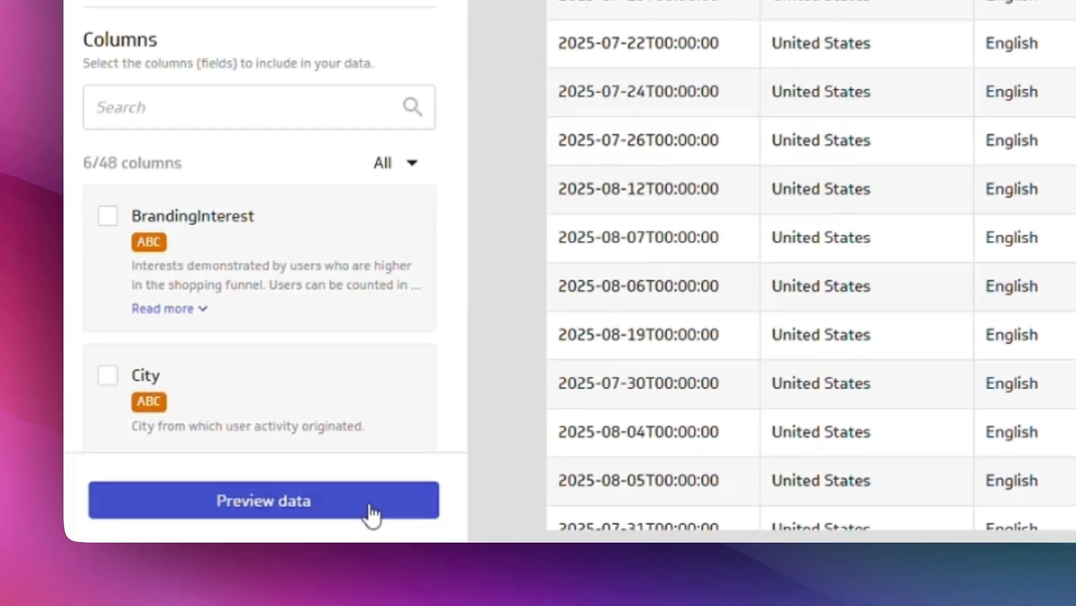
{"action": "left_click", "coordinate": [371, 514]}
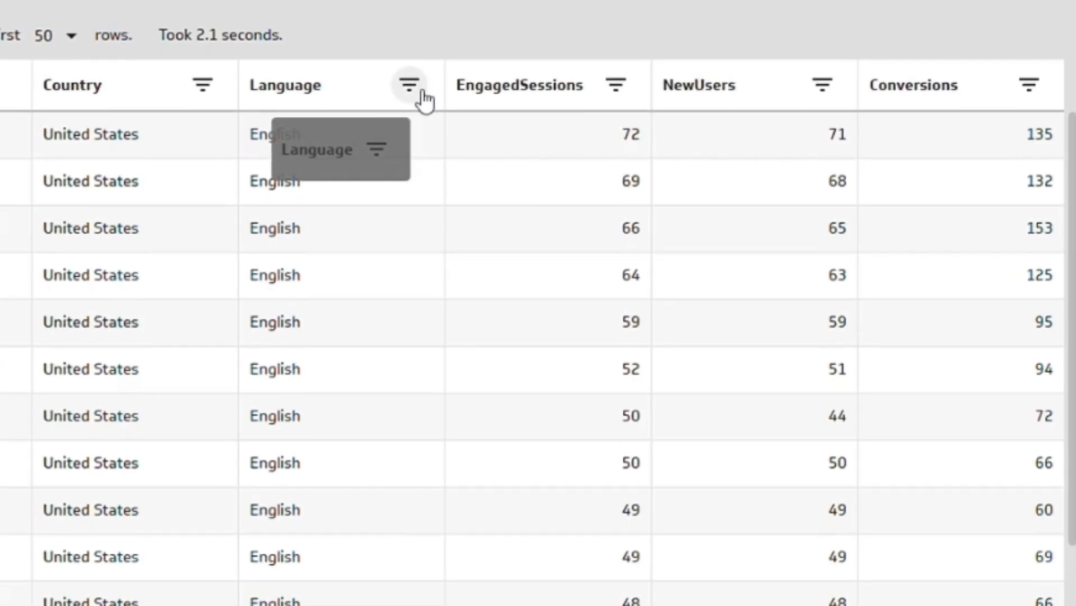
- Filter the Language column in the preview with the condition Does not equal English
{"action": "left_click", "coordinate": [409, 86]}
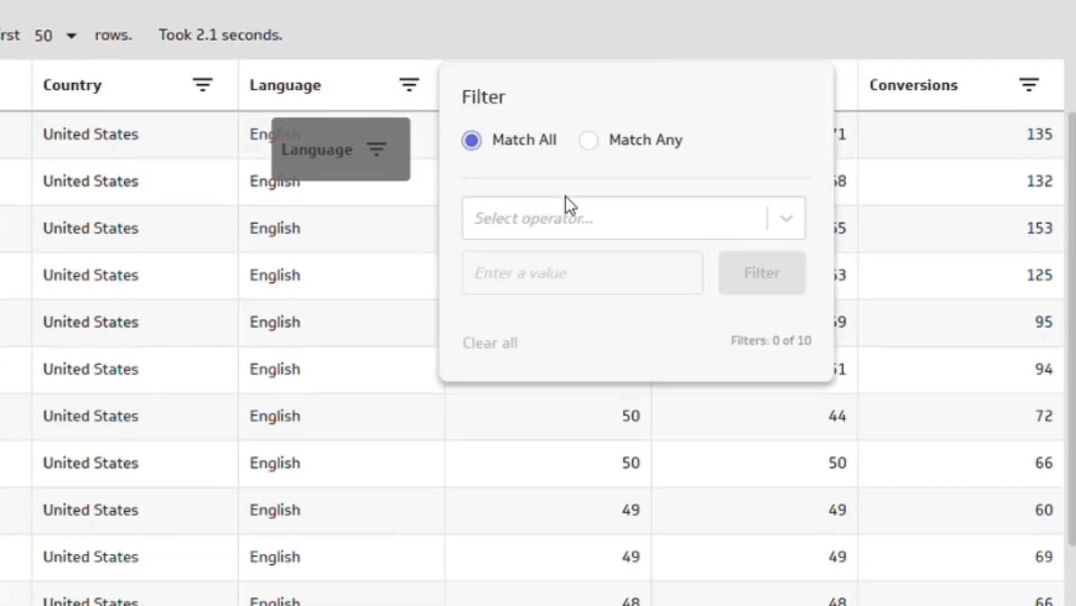
{"action": "left_click", "coordinate": [550, 213]}
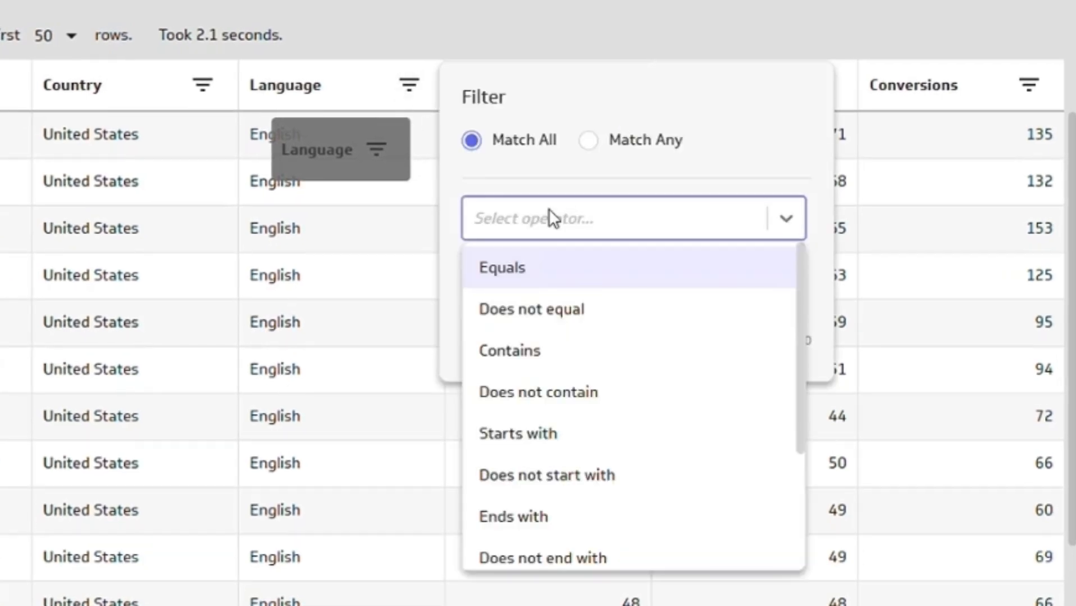
{"action": "left_click", "coordinate": [594, 297]}
{"action": "left_click", "coordinate": [581, 276]}
{"action": "type", "text": "En"}
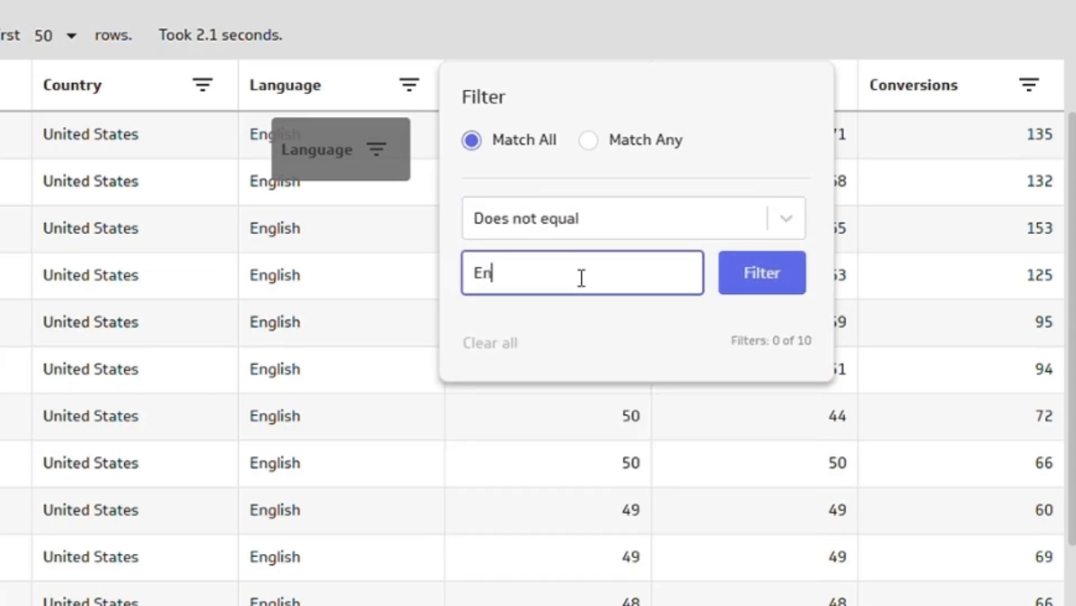
{"action": "type", "text": "glish"}
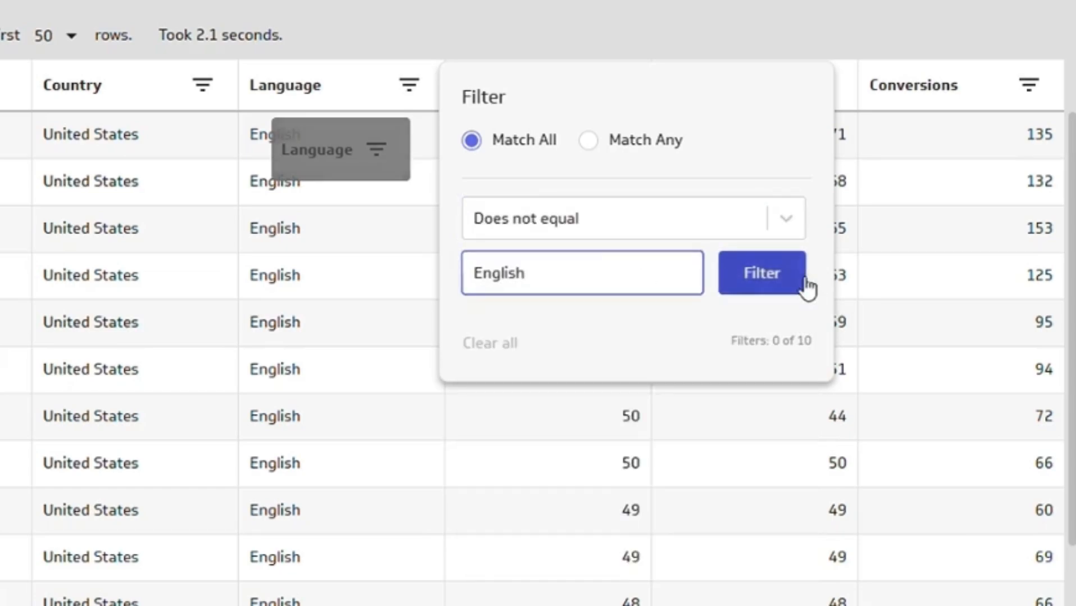
{"action": "left_click", "coordinate": [807, 287]}
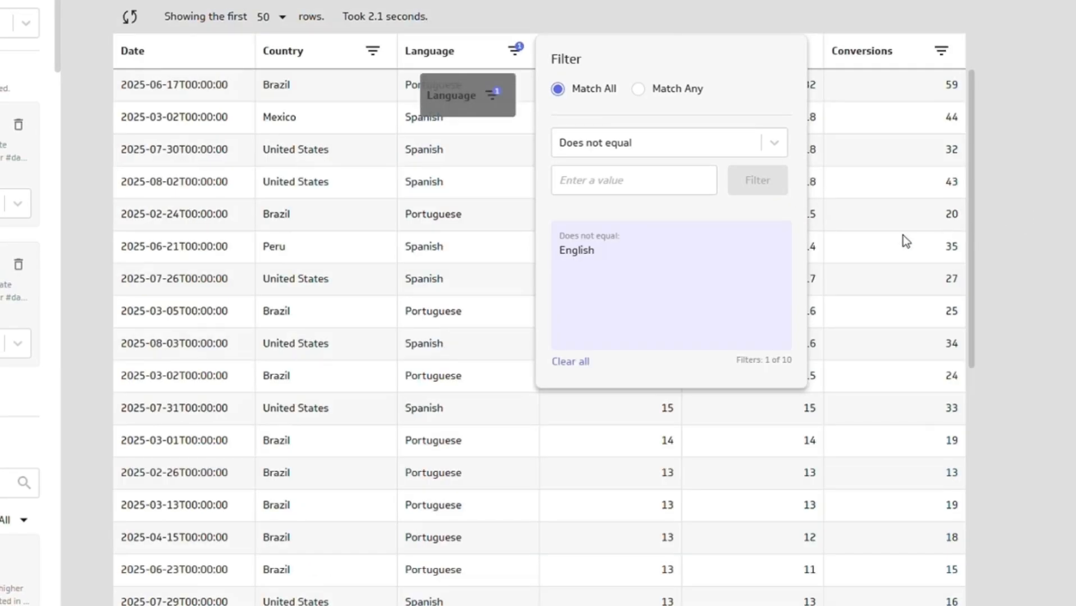
{"action": "left_click", "coordinate": [903, 236]}
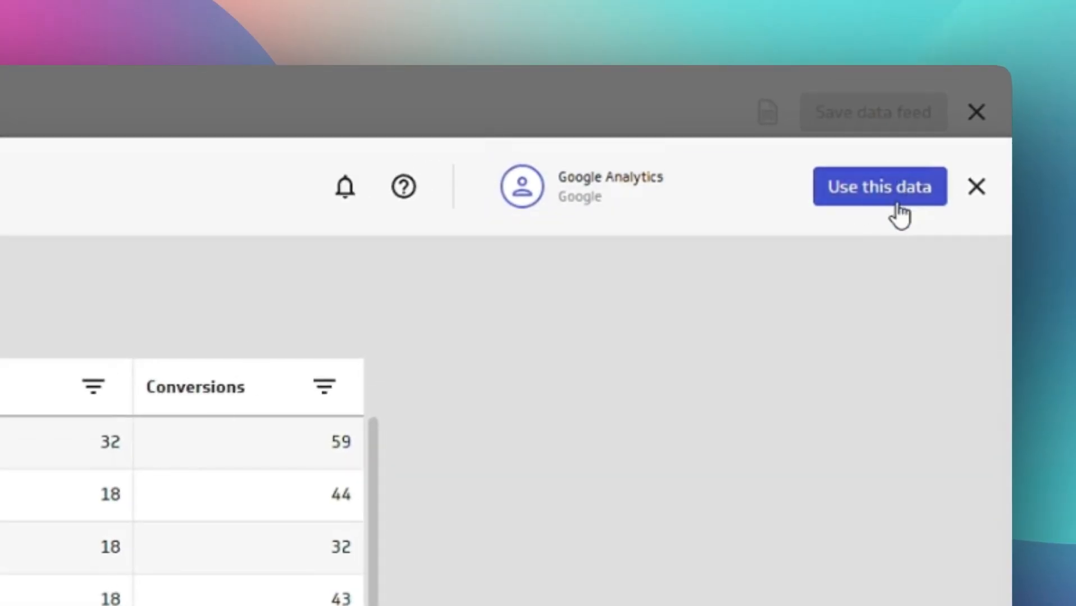
- Use the filtered data for the feed and save the GoogleAnalytics4 Acquisitions data feed
{"action": "left_click", "coordinate": [898, 212]}
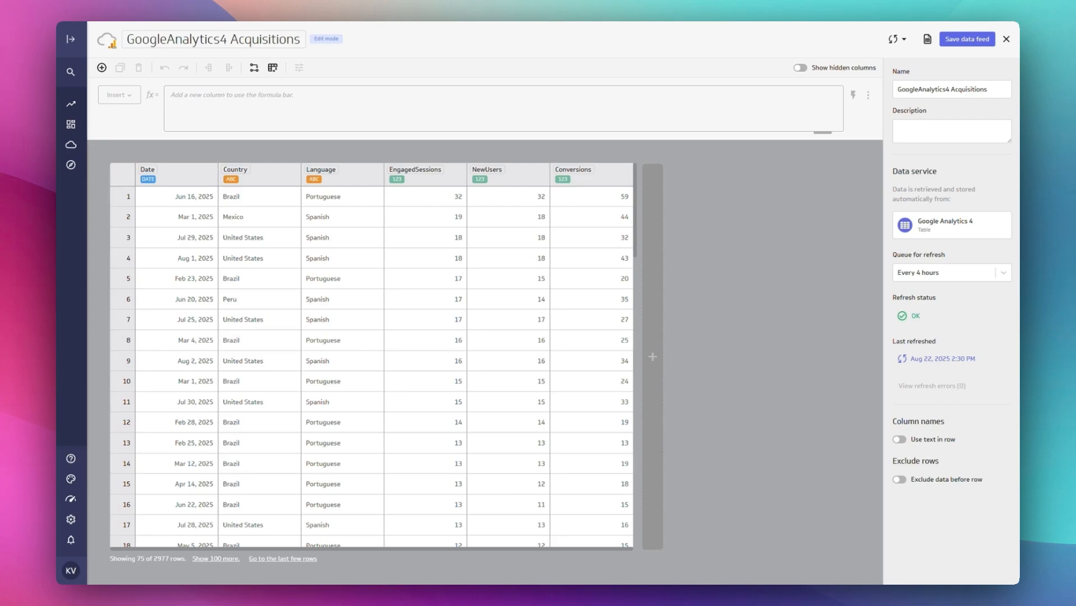
{"action": "left_click", "coordinate": [980, 45]}
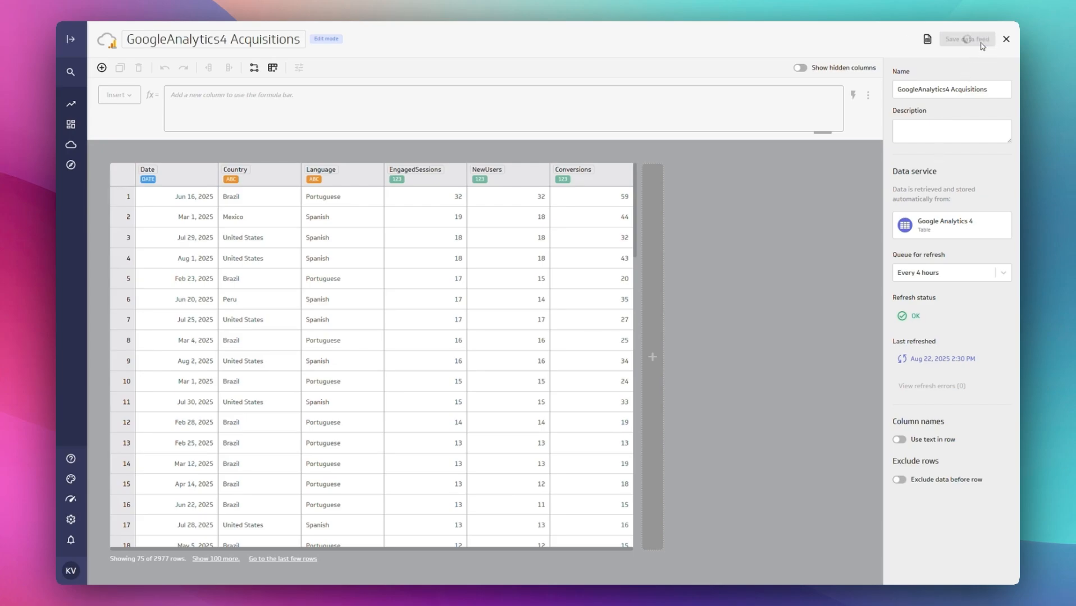